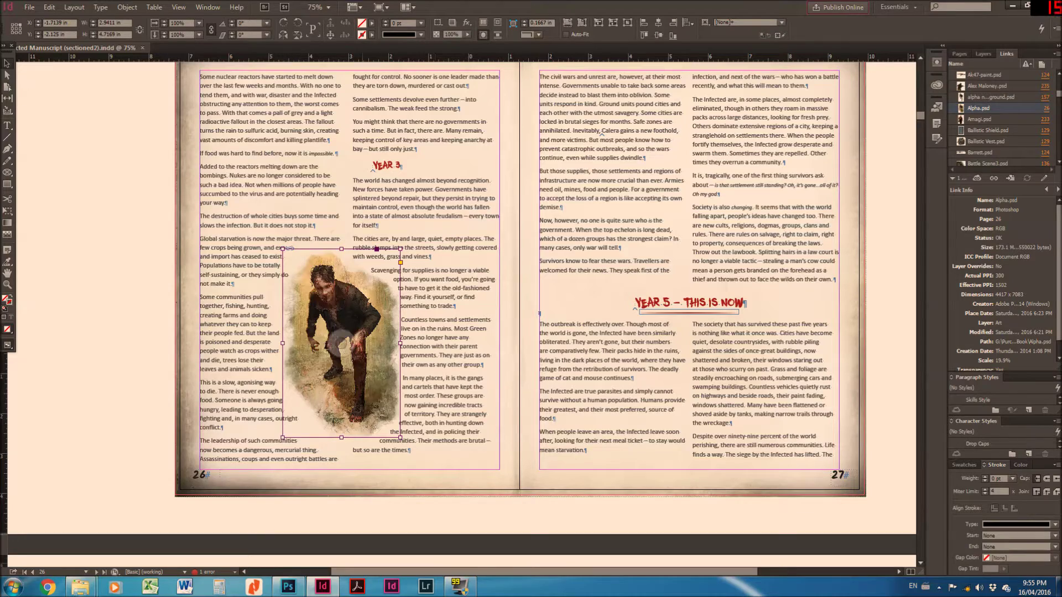
Compare the link info, including file size and effective PPI, of the placed City Shot.psd and Alpha.psd images
{"action": "scroll", "coordinate": [341, 344], "scroll_direction": "up", "scroll_amount": 3}
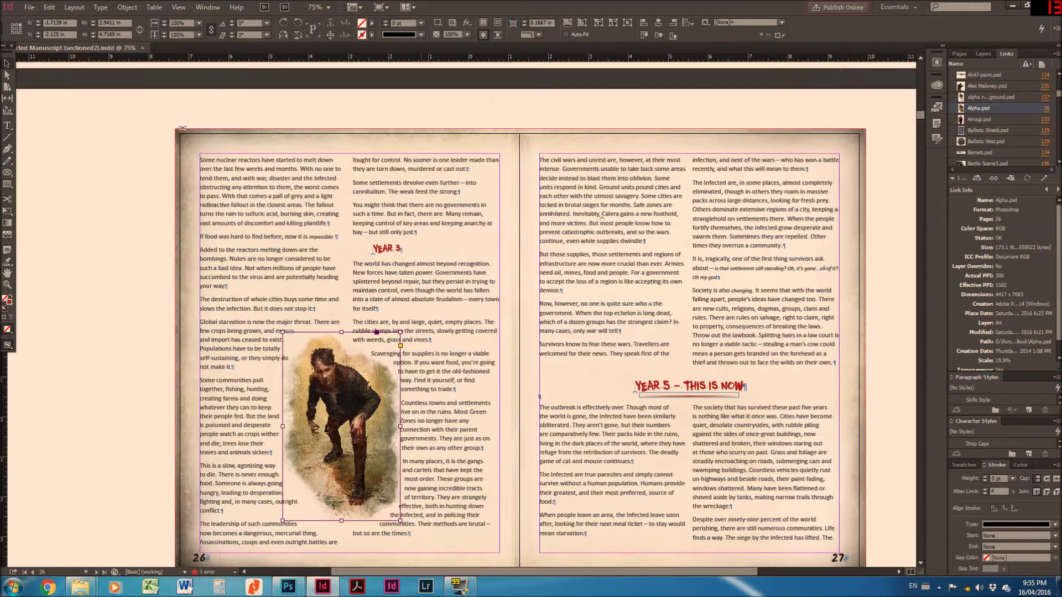
{"action": "left_click_drag", "start_coordinate": [531, 310], "coordinate": [492, 255]}
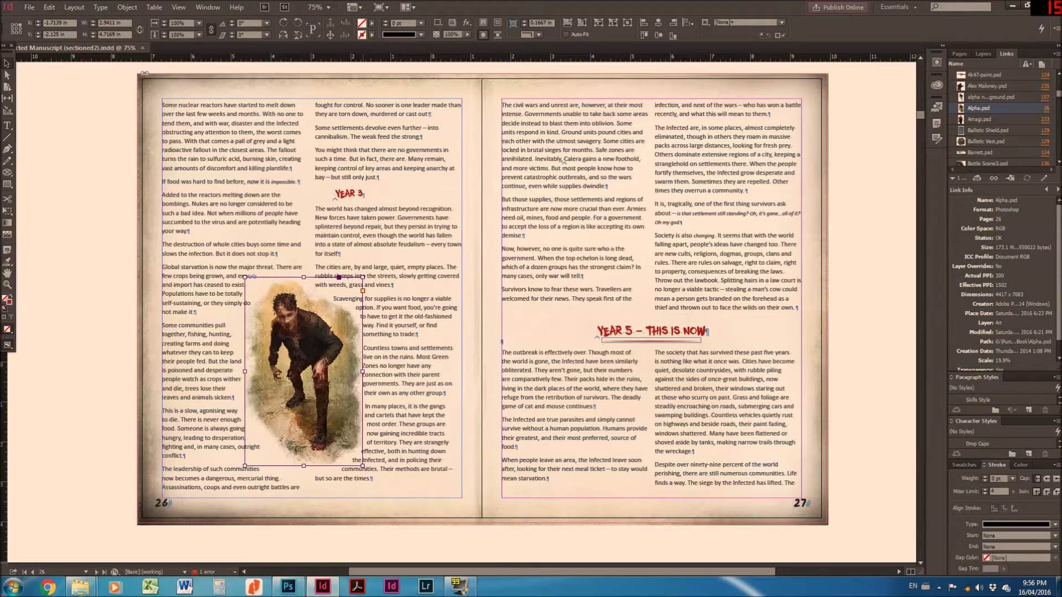
{"action": "scroll", "coordinate": [459, 316], "scroll_direction": "down", "scroll_amount": 5}
{"action": "scroll", "coordinate": [459, 315], "scroll_direction": "down", "scroll_amount": 5}
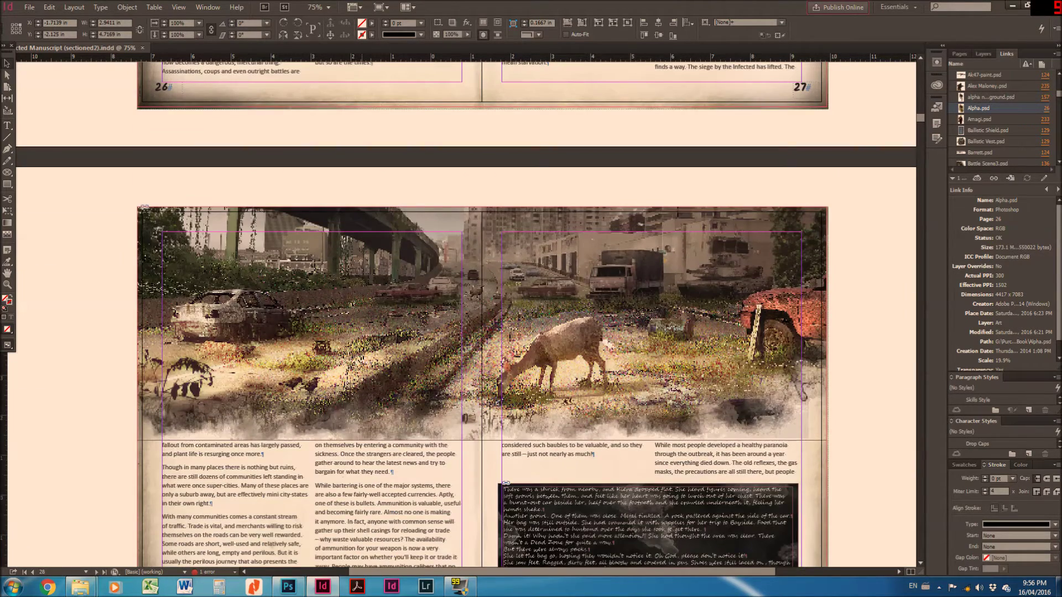
{"action": "left_click", "coordinate": [481, 323]}
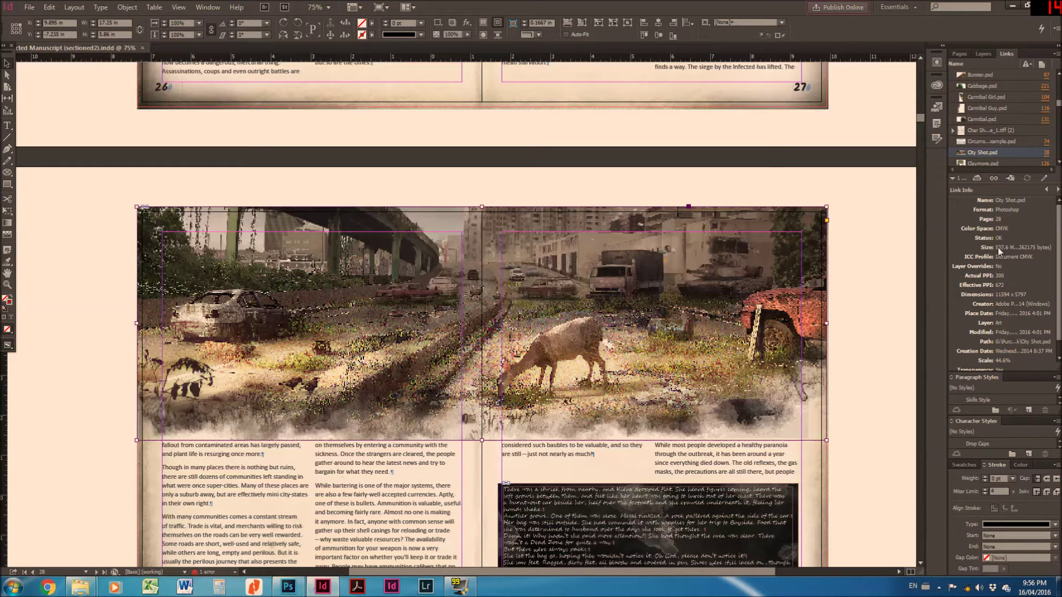
{"action": "scroll", "coordinate": [459, 314], "scroll_direction": "up", "scroll_amount": 5}
{"action": "scroll", "coordinate": [459, 314], "scroll_direction": "up", "scroll_amount": 3}
{"action": "left_click", "coordinate": [304, 330]}
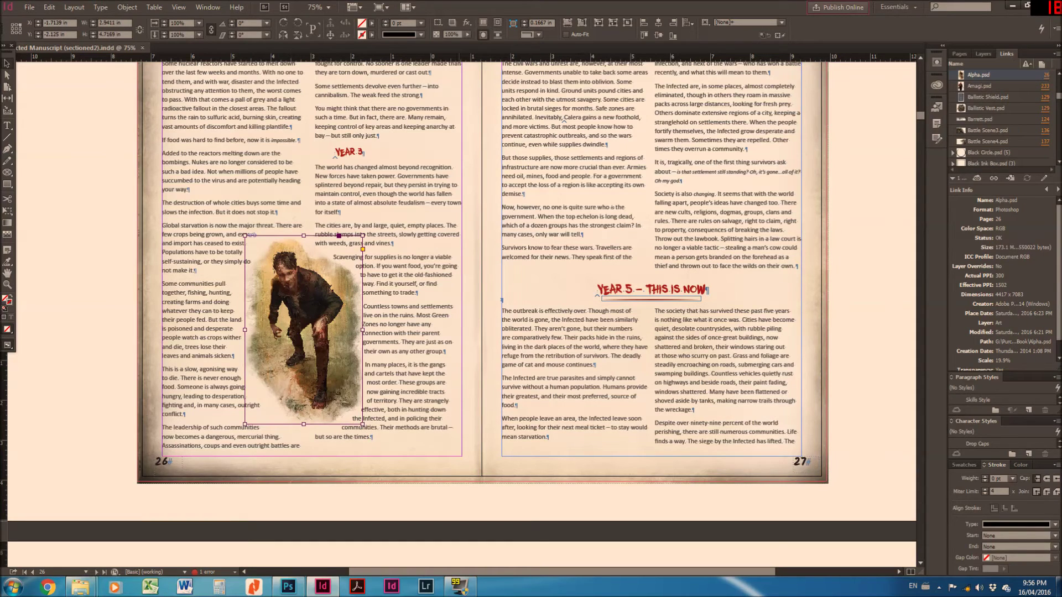
{"action": "scroll", "coordinate": [462, 314], "scroll_direction": "up", "scroll_amount": 1}
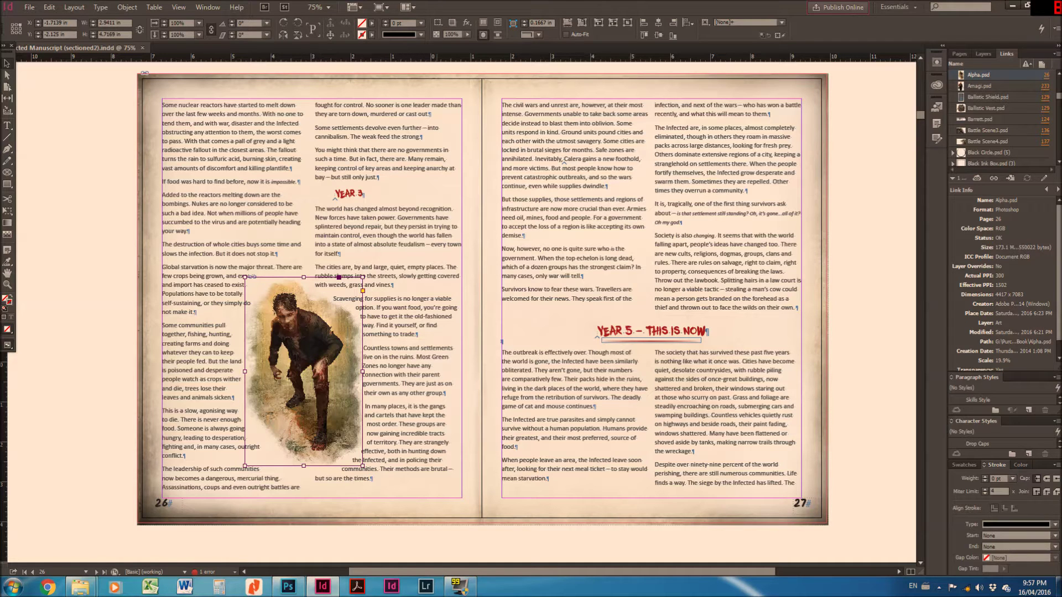
Open the original of the placed Alpha.psd image in Photoshop from its link
{"action": "left_click", "coordinate": [288, 592]}
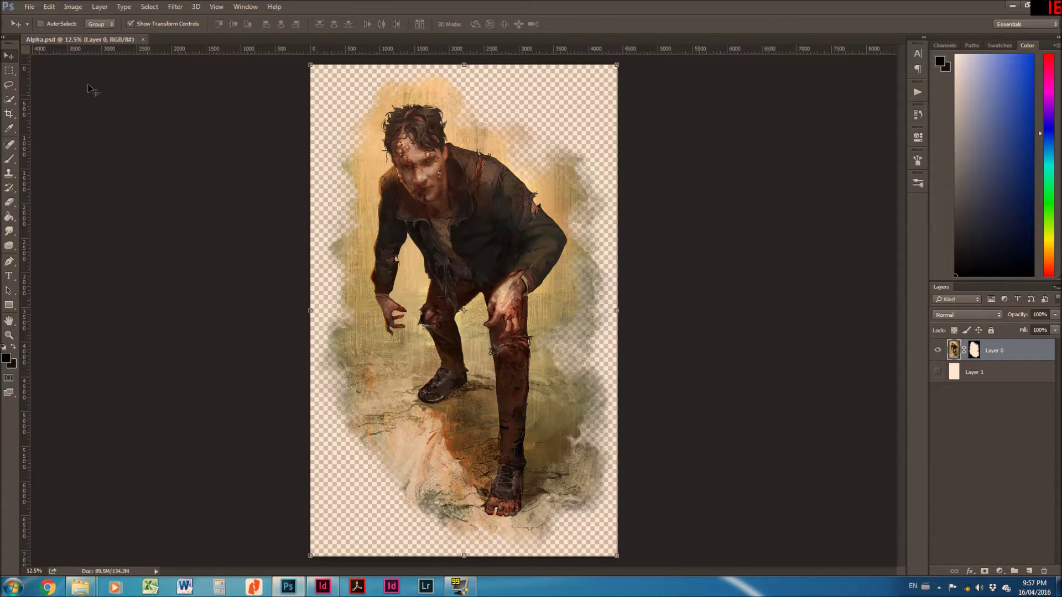
{"action": "key", "text": "alt+Tab"}
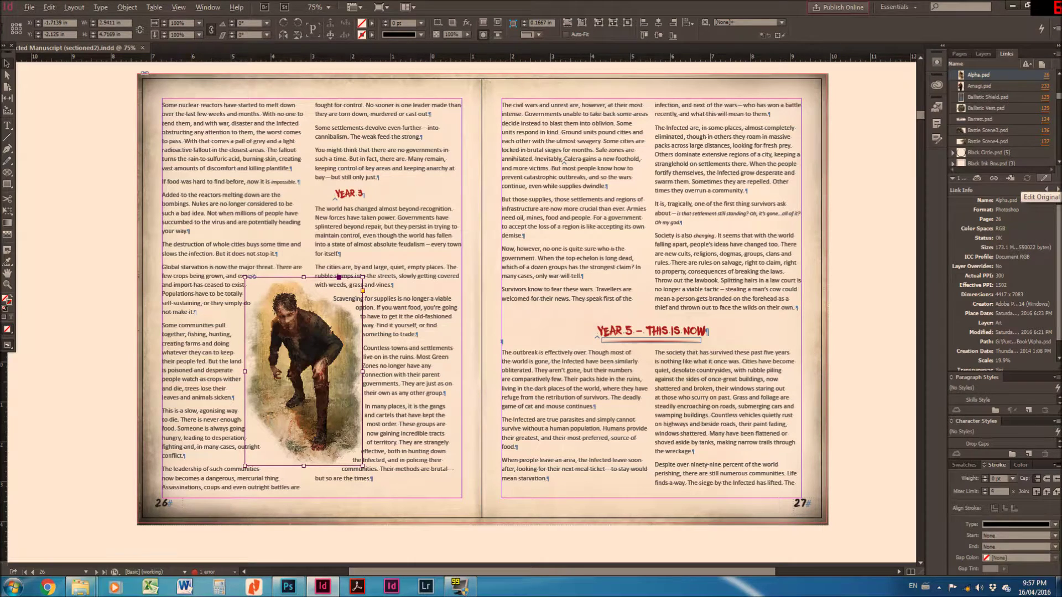
{"action": "left_click", "coordinate": [1045, 178]}
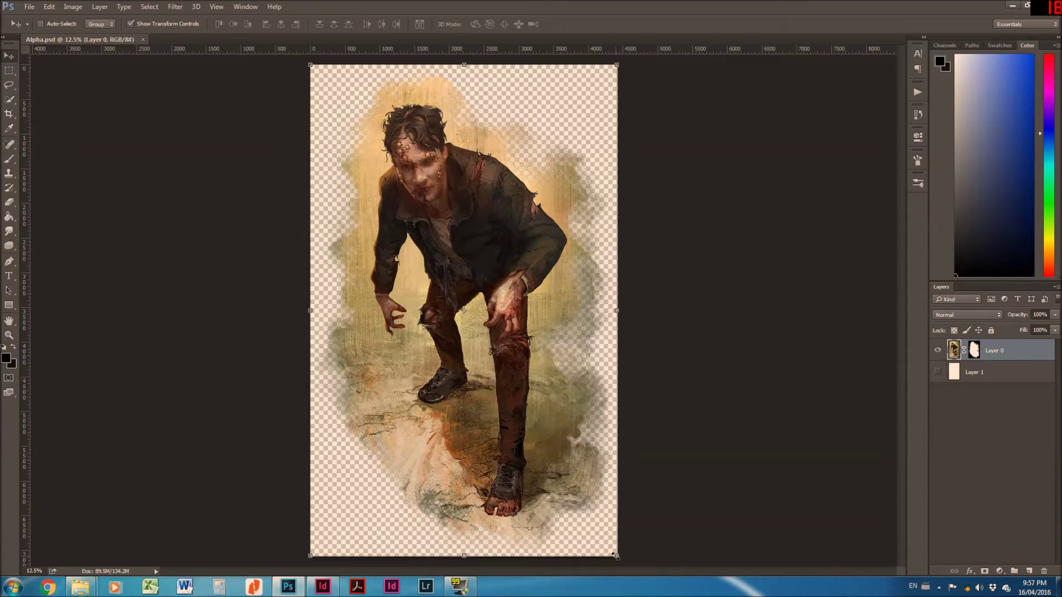
Scale the figure layer down proportionally to about 54.36%, keeping its top-left corner fixed
{"action": "left_click_drag", "start_coordinate": [616, 555], "coordinate": [493, 365]}
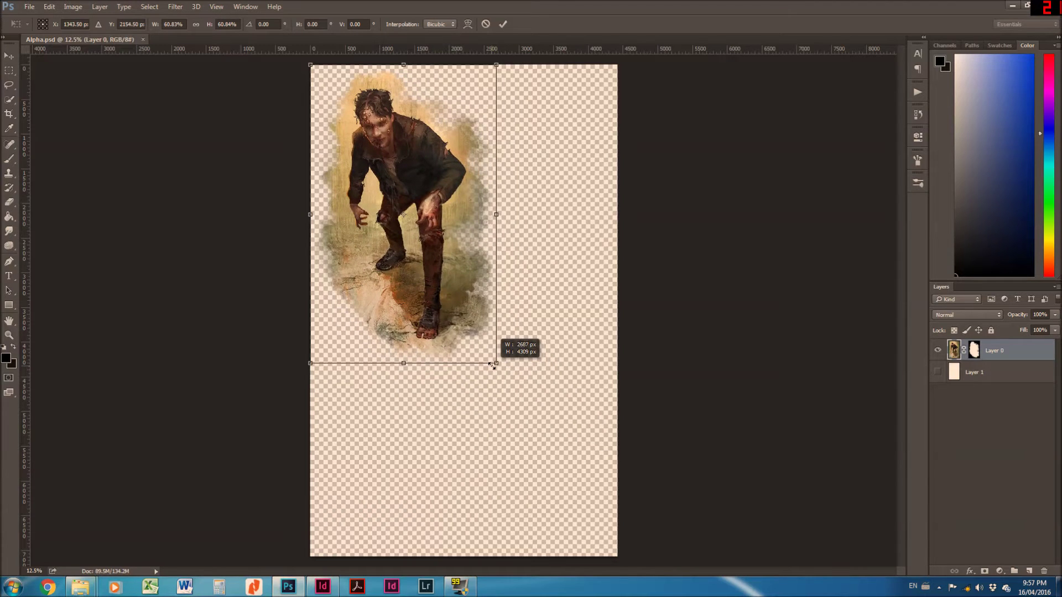
{"action": "left_click_drag", "start_coordinate": [494, 365], "coordinate": [479, 330]}
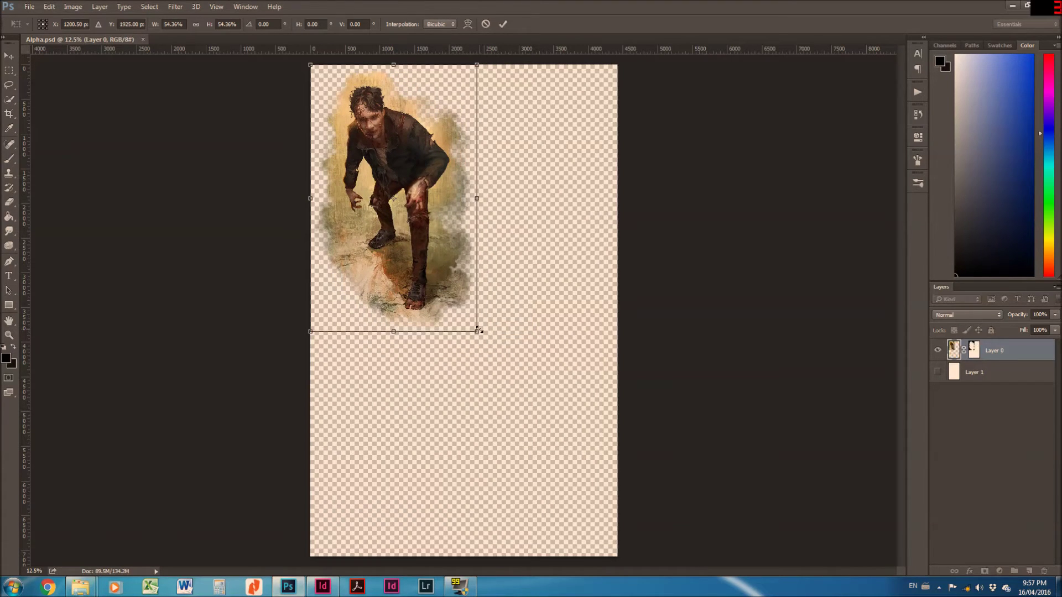
{"action": "key", "text": "Return"}
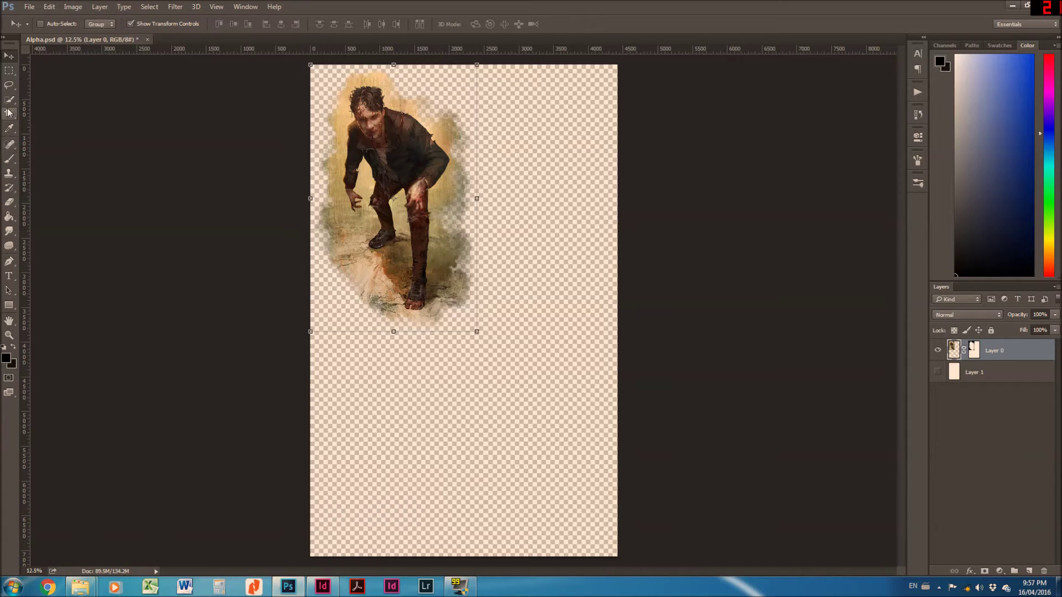
Crop the canvas around the reduced figure to about 2532 × 3981 px
{"action": "left_click", "coordinate": [9, 113]}
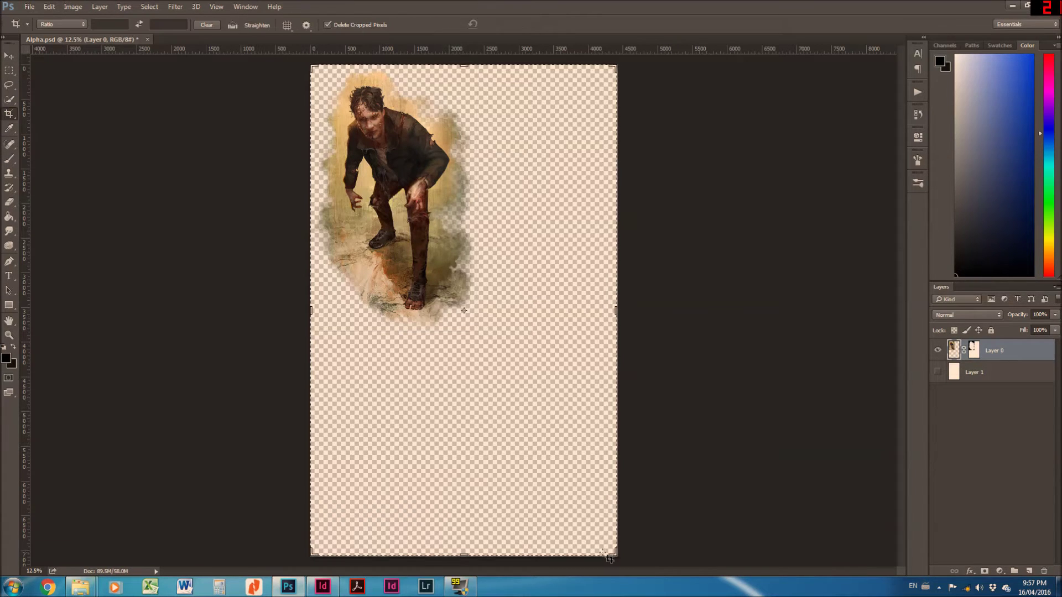
{"action": "left_click_drag", "start_coordinate": [614, 552], "coordinate": [550, 446]}
{"action": "key", "text": "Return"}
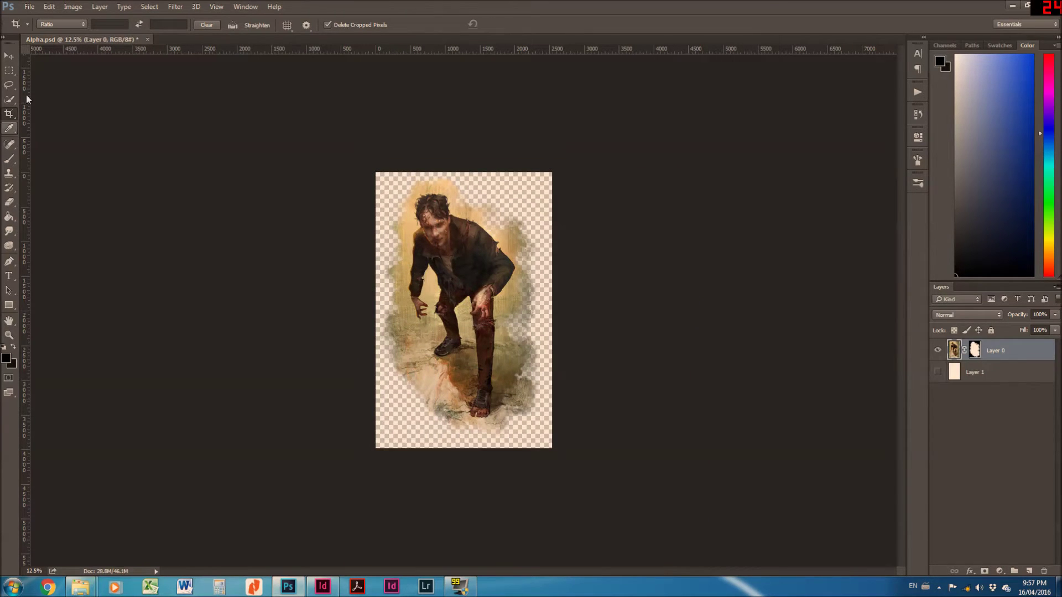
Save the reduced Alpha.psd and return to the page layout in InDesign
{"action": "left_click", "coordinate": [29, 7]}
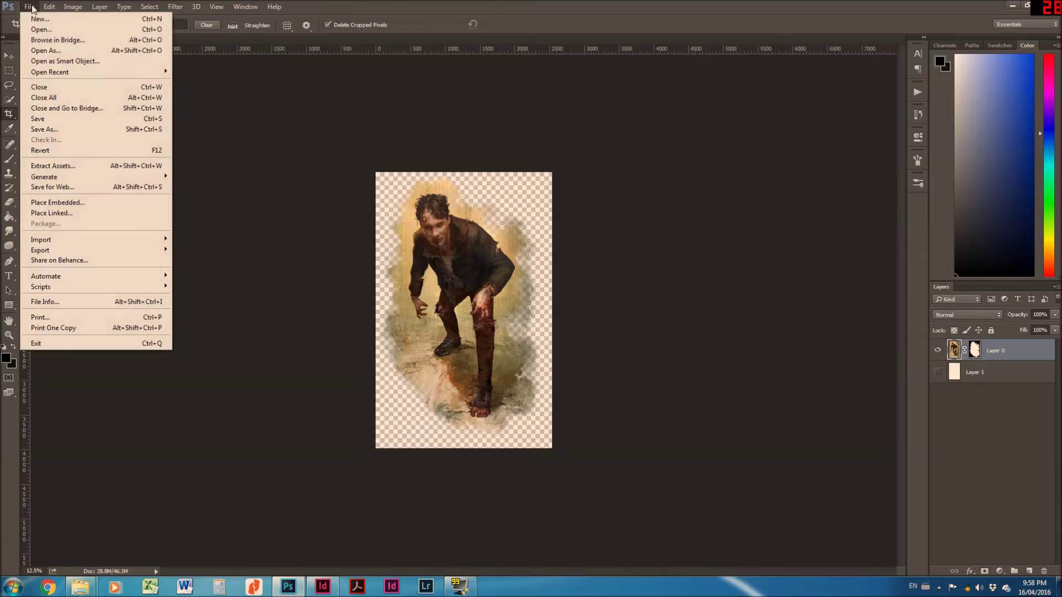
{"action": "left_click", "coordinate": [71, 120]}
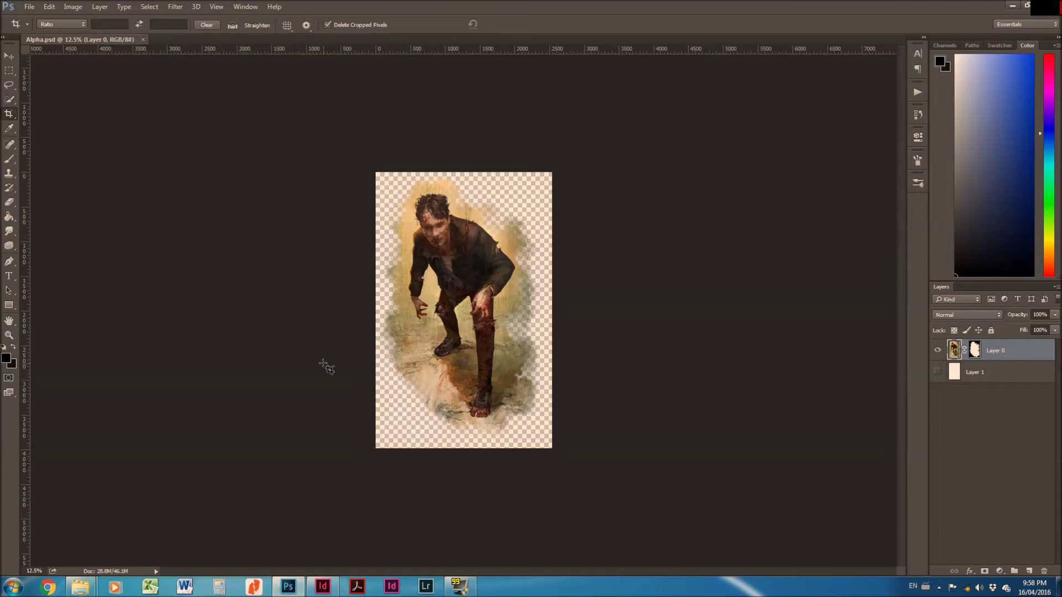
{"action": "key", "text": "alt+Tab"}
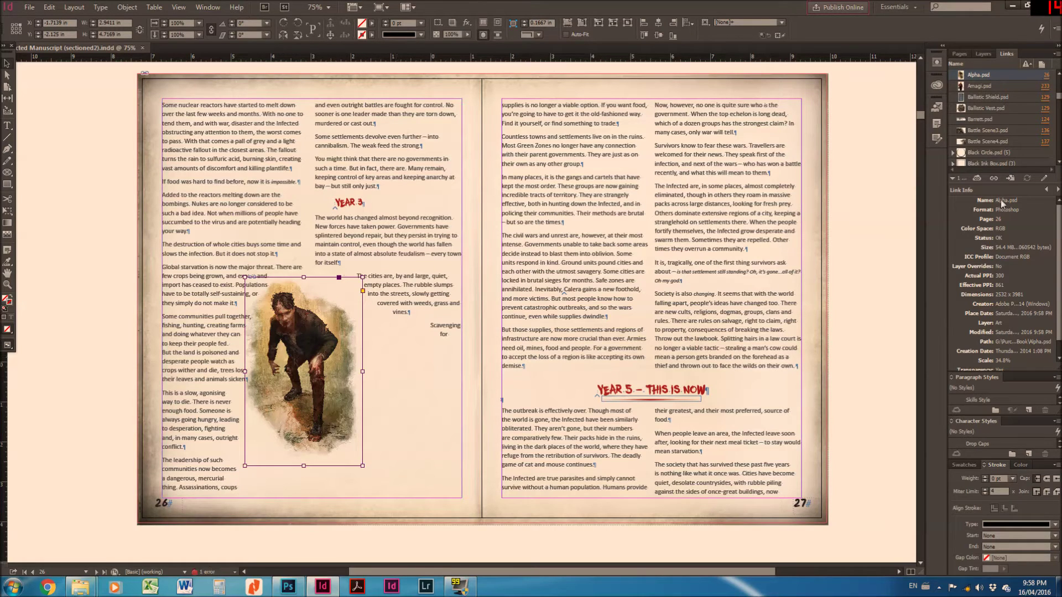
Change the text wrap contour type of the figure image on page 26 from the user-modified path to Alpha Channel
{"action": "left_click", "coordinate": [940, 64]}
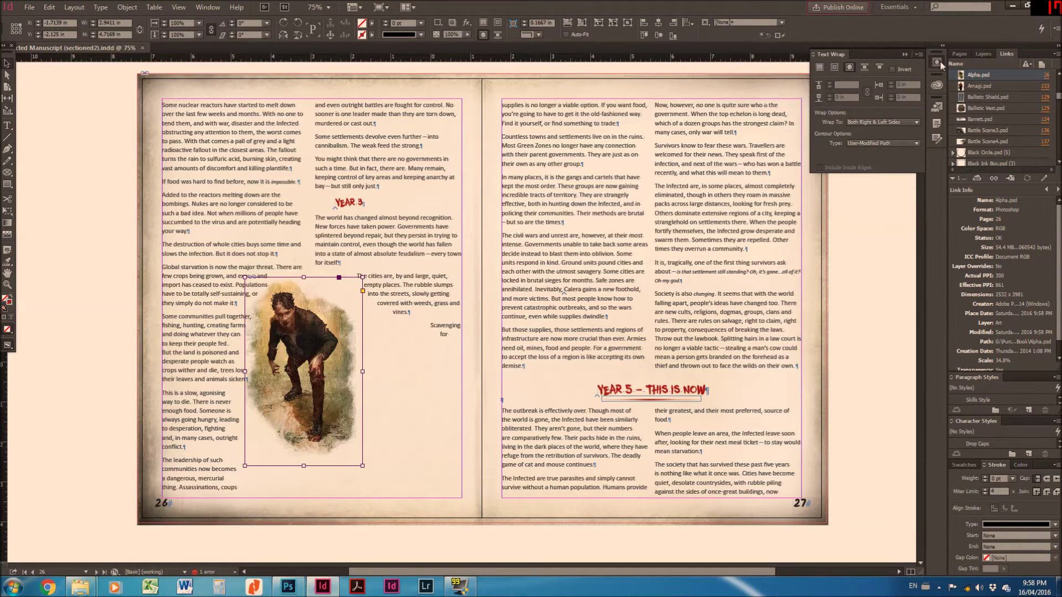
{"action": "left_click", "coordinate": [874, 145]}
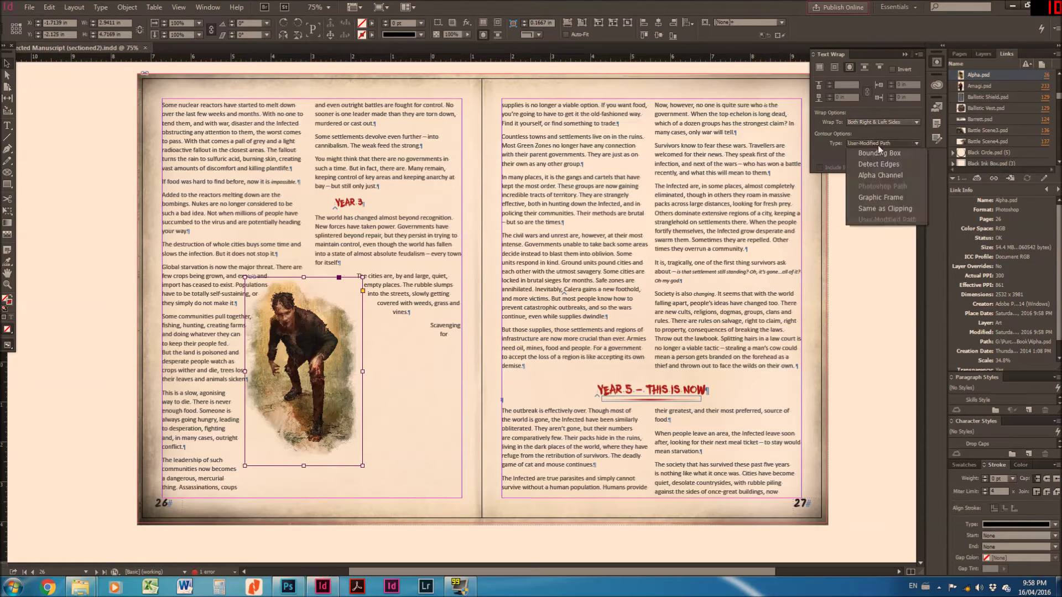
{"action": "left_click", "coordinate": [875, 145]}
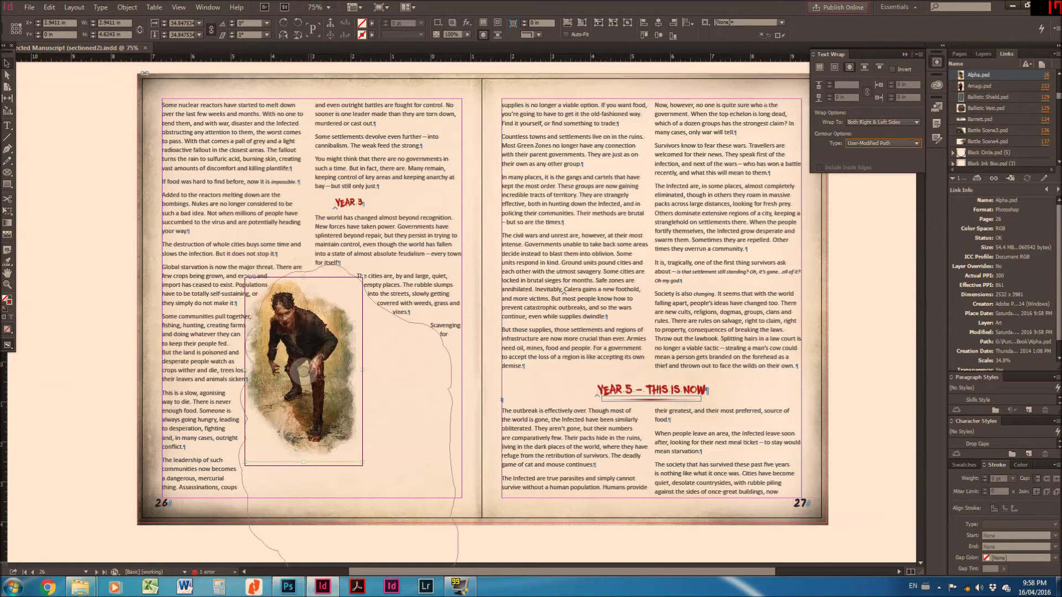
{"action": "scroll", "coordinate": [459, 315], "scroll_direction": "down", "scroll_amount": 5}
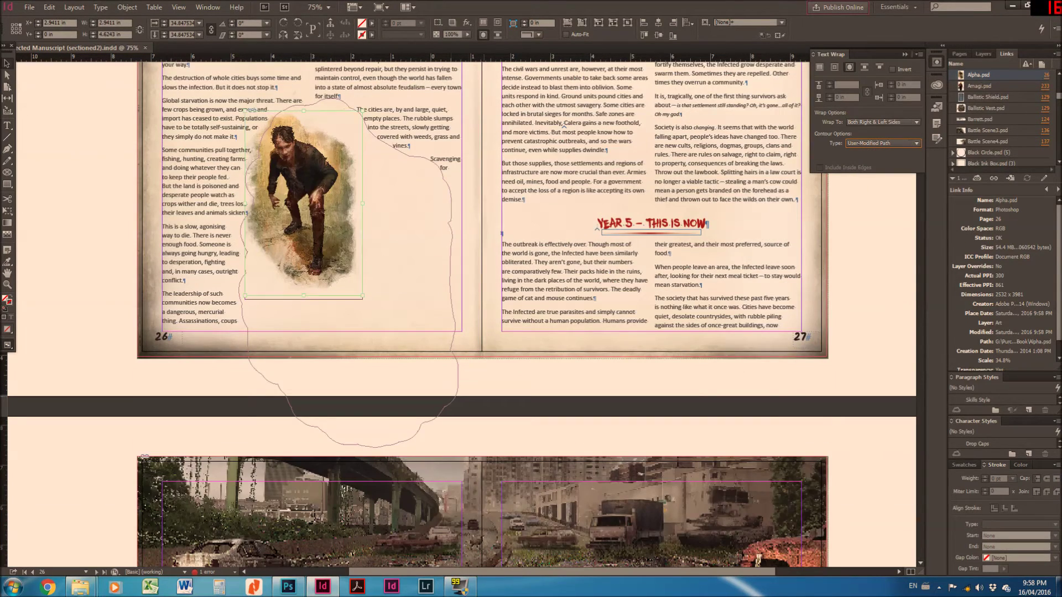
{"action": "left_click", "coordinate": [883, 142]}
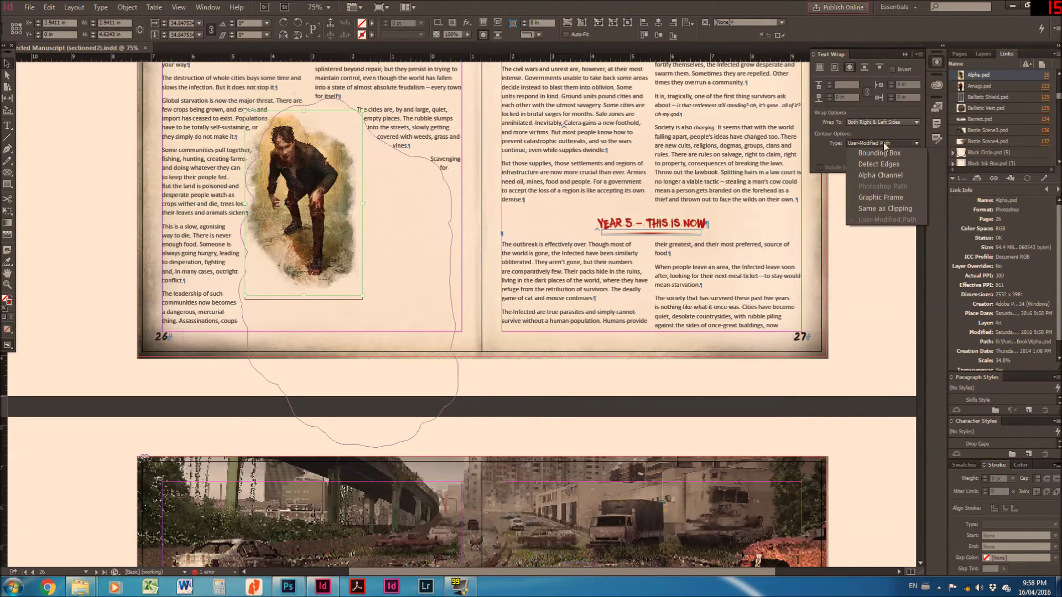
{"action": "left_click", "coordinate": [882, 177]}
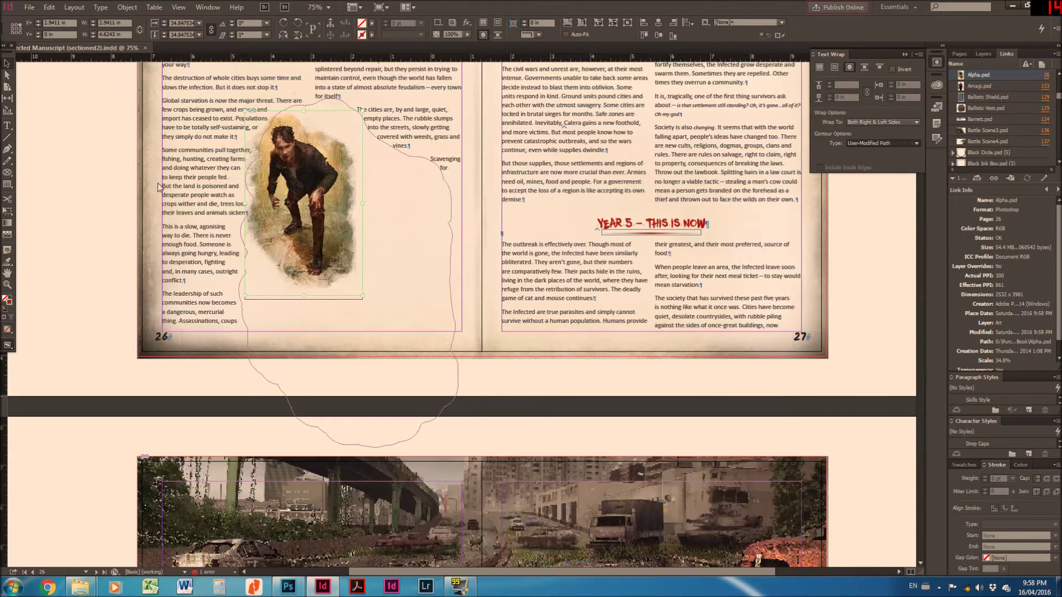
{"action": "scroll", "coordinate": [303, 330], "scroll_direction": "up", "scroll_amount": 4}
{"action": "scroll", "coordinate": [303, 331], "scroll_direction": "up", "scroll_amount": 2}
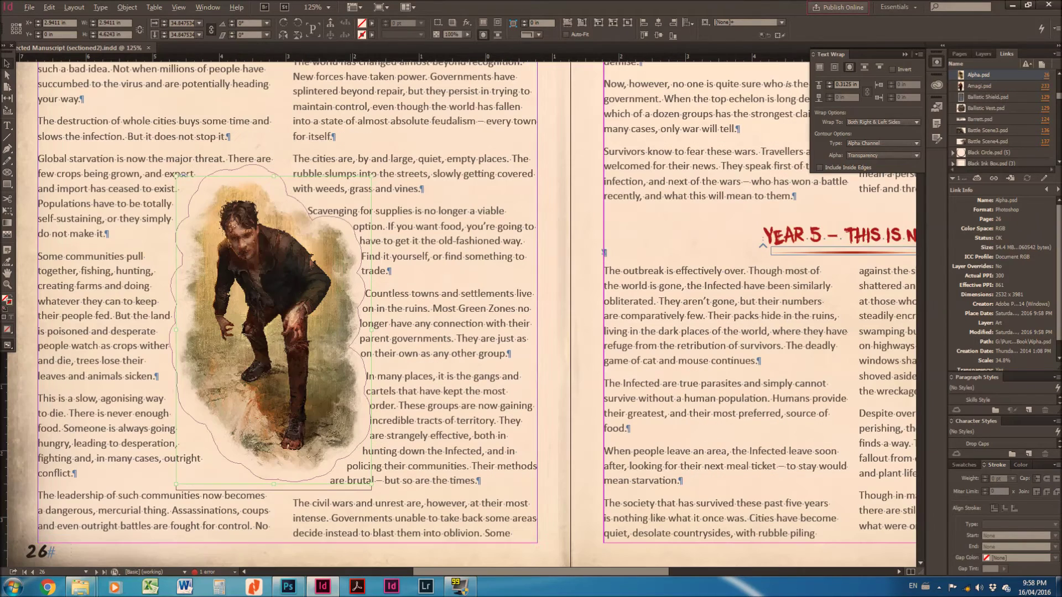
Reshape the figure's text wrap path with the Pen tool beside the "Scavenging for supplies" line, pushing that text further from the image
{"action": "left_click", "coordinate": [273, 333]}
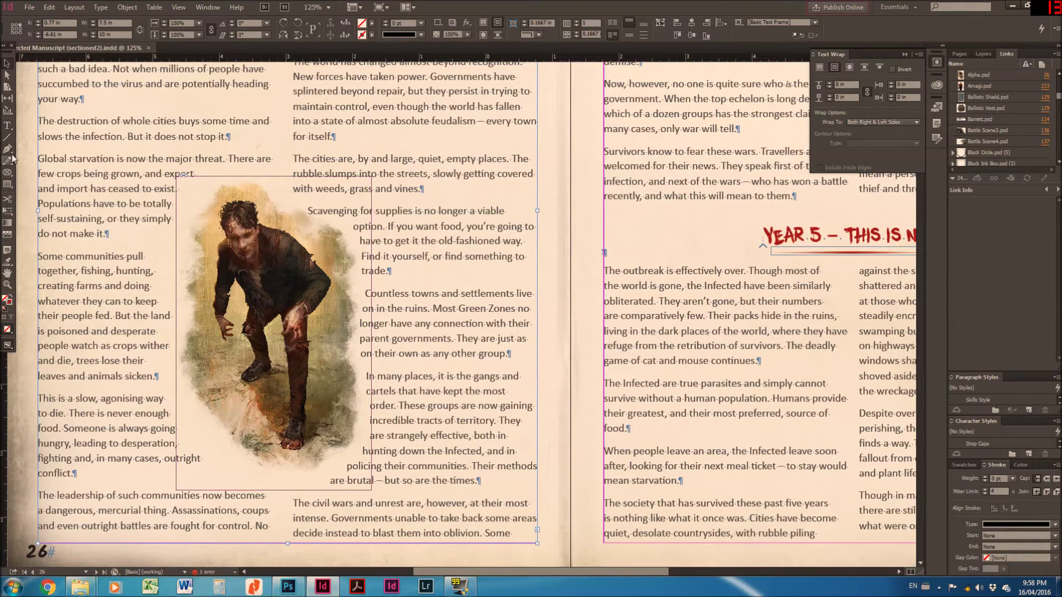
{"action": "left_click", "coordinate": [274, 332]}
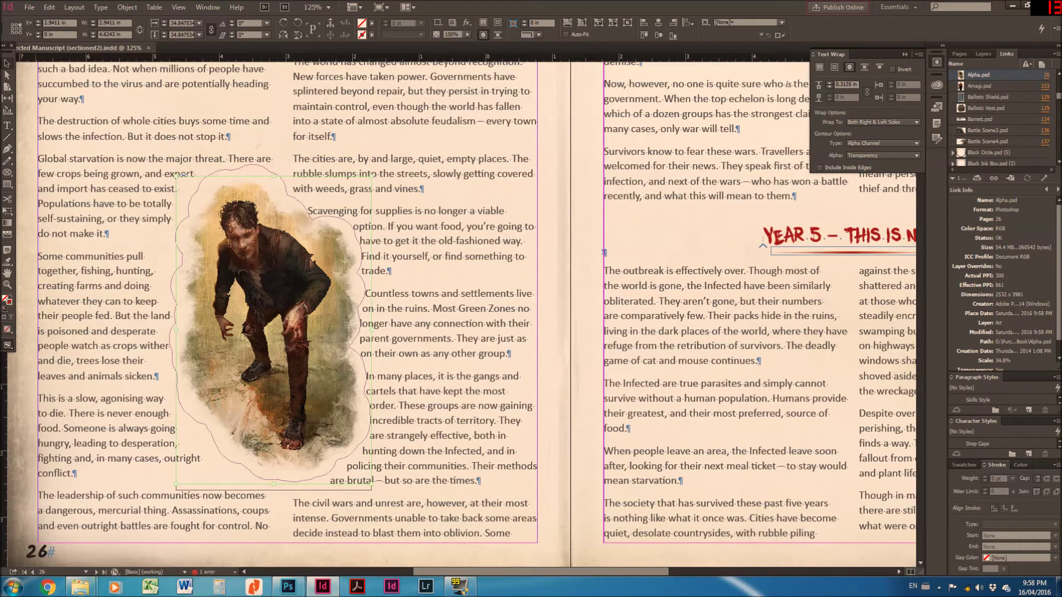
{"action": "left_click", "coordinate": [9, 149]}
{"action": "scroll", "coordinate": [366, 157], "scroll_direction": "up", "scroll_amount": 3}
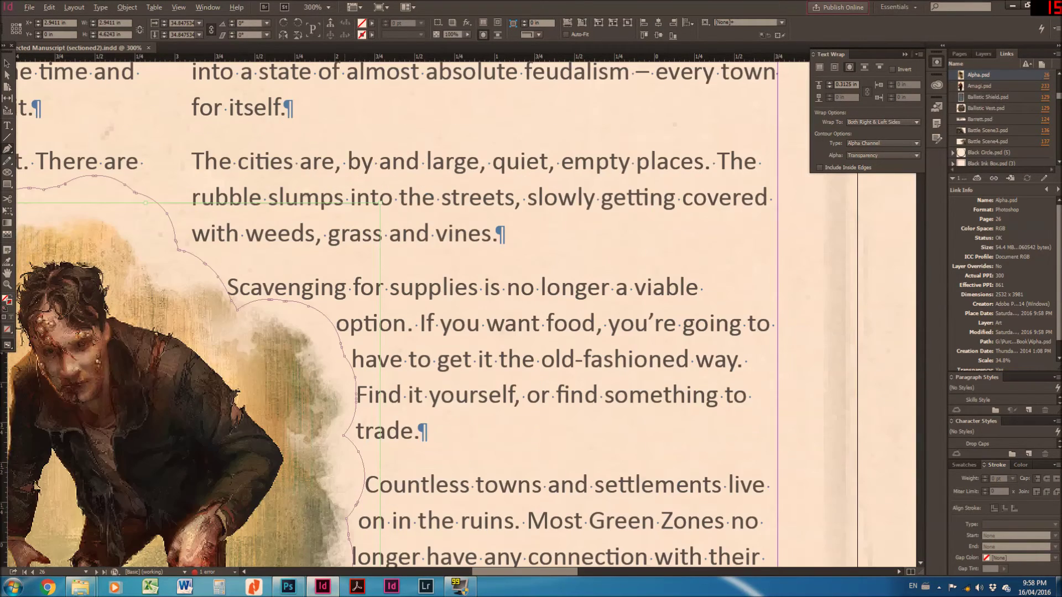
{"action": "left_click_drag", "start_coordinate": [237, 310], "coordinate": [270, 299]}
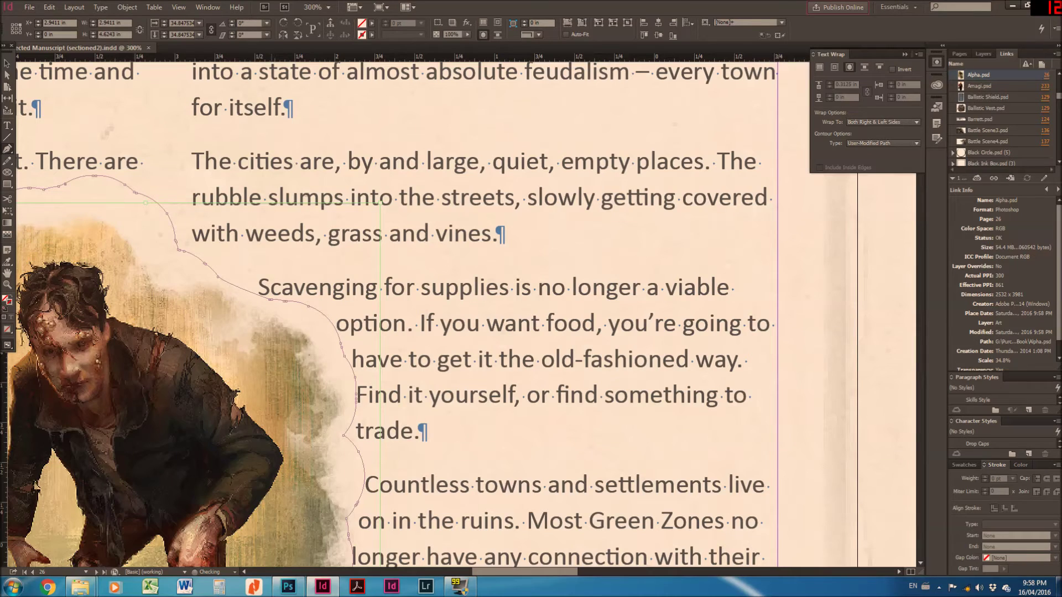
{"action": "left_click_drag", "start_coordinate": [271, 299], "coordinate": [286, 301]}
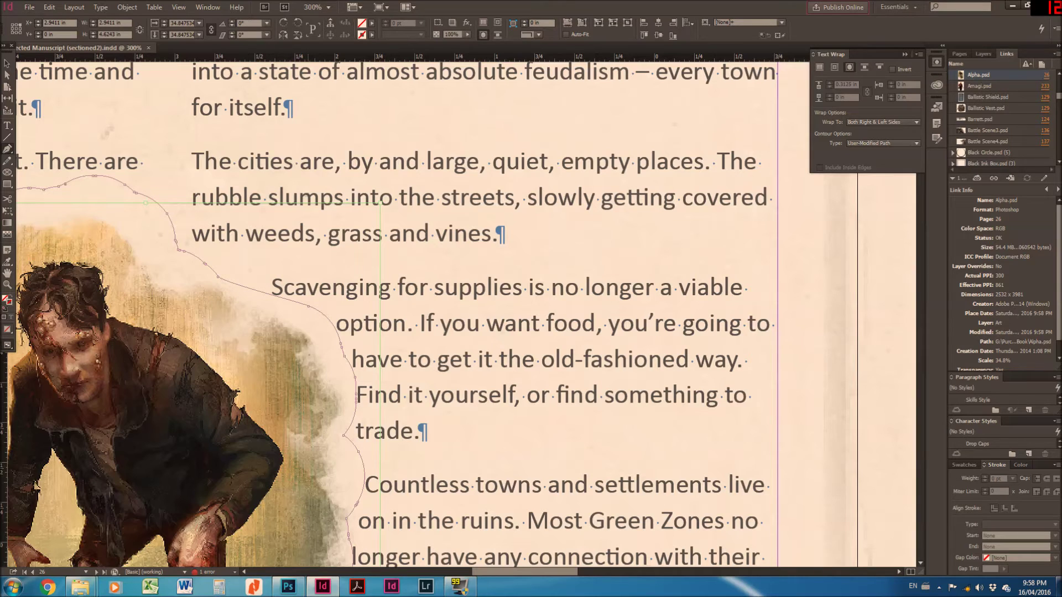
{"action": "left_click_drag", "start_coordinate": [299, 302], "coordinate": [295, 289]}
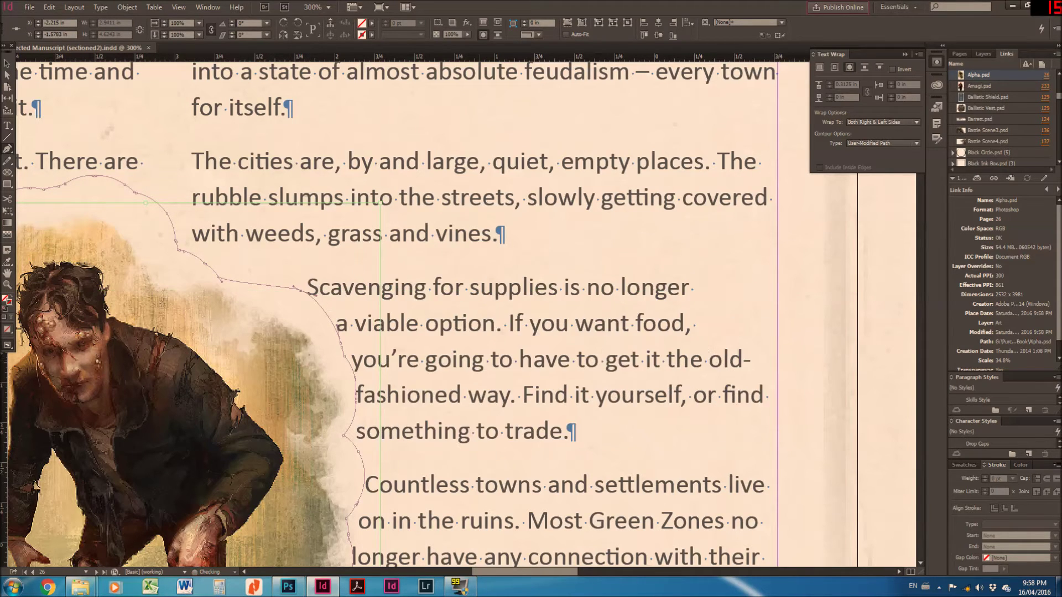
{"action": "scroll", "coordinate": [294, 288], "scroll_direction": "down", "scroll_amount": 3}
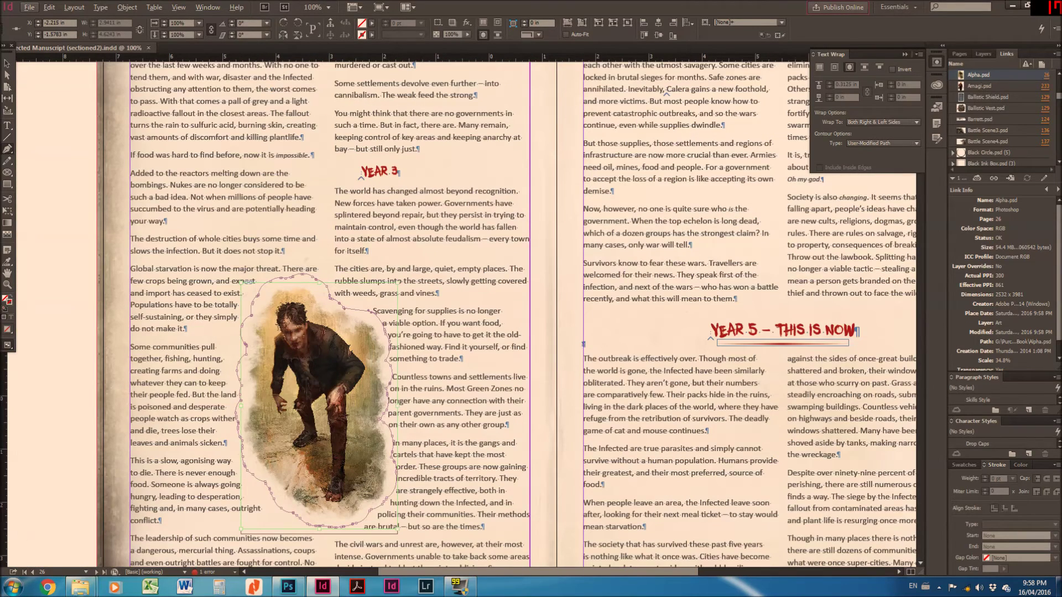
{"action": "left_click", "coordinate": [8, 65]}
{"action": "left_click", "coordinate": [331, 70]}
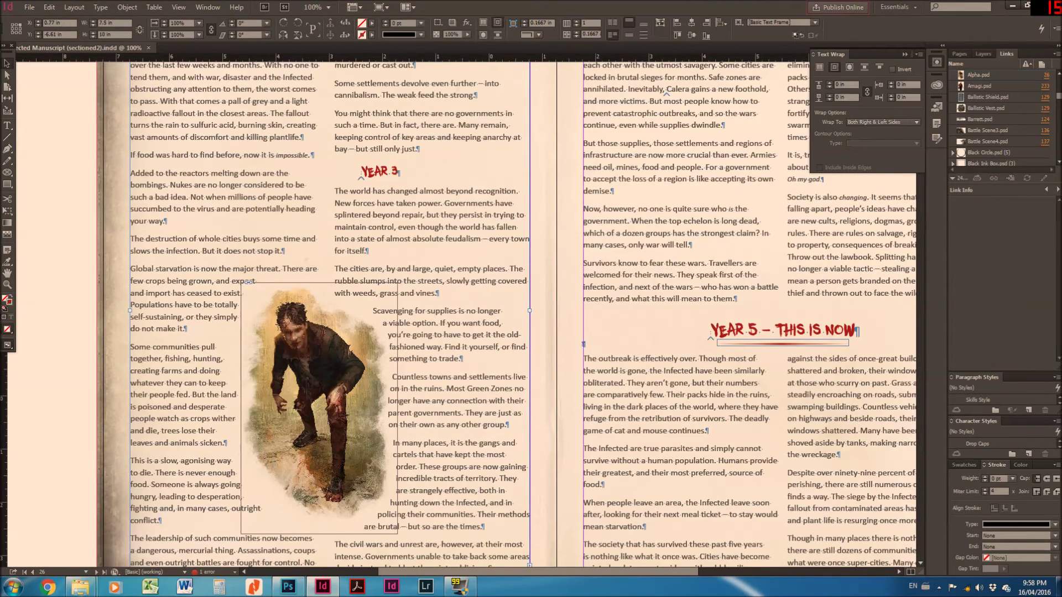
Select the Alpha.psd image on page 26 and review its link info and the neighbouring spreads
{"action": "left_click", "coordinate": [1012, 75]}
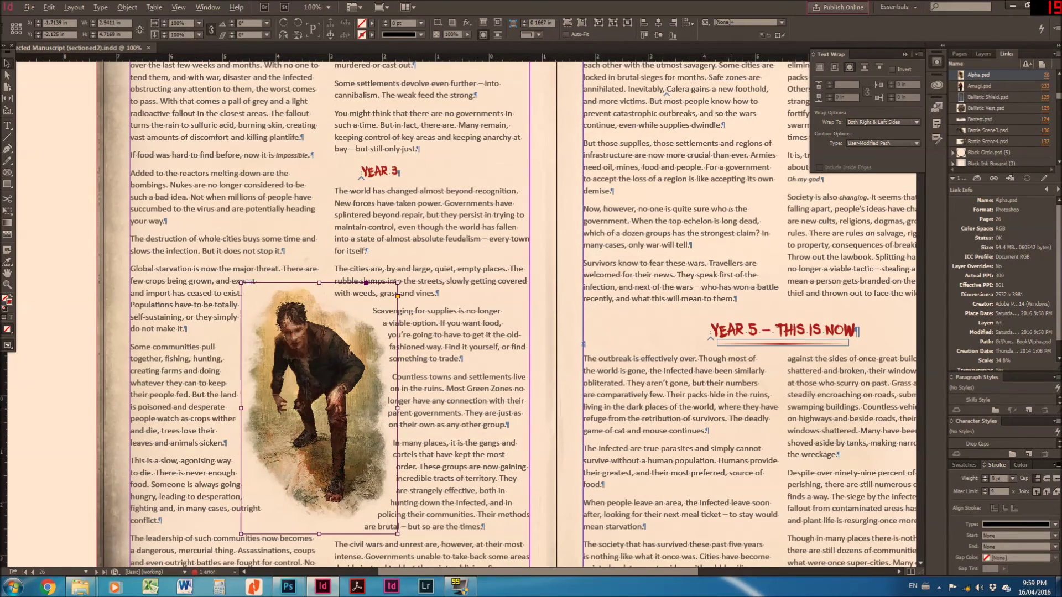
{"action": "key", "text": "ctrl+minus"}
{"action": "key", "text": "ctrl+minus"}
{"action": "scroll", "coordinate": [464, 315], "scroll_direction": "down", "scroll_amount": 5}
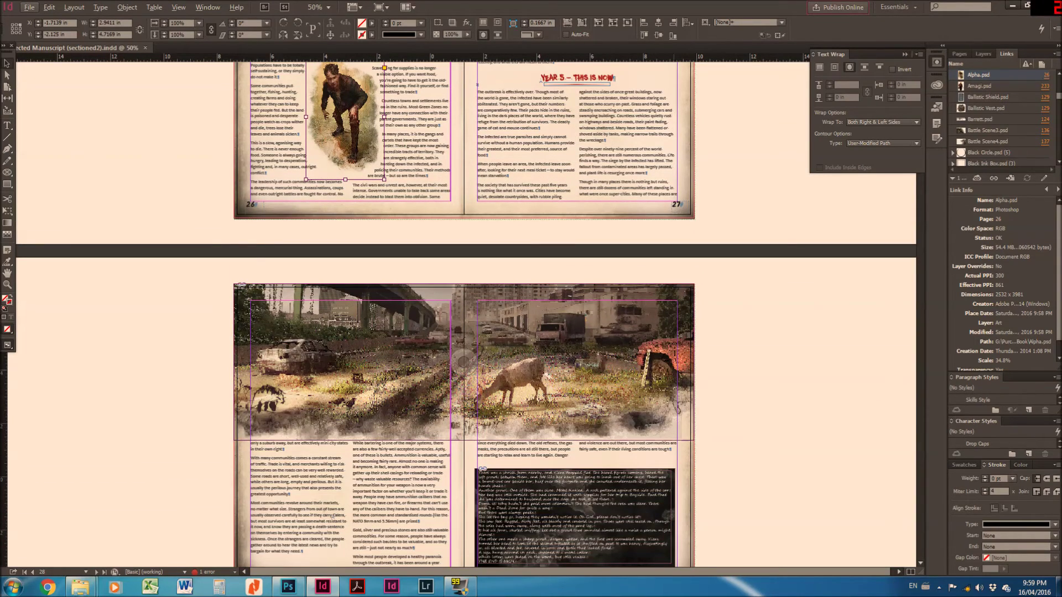
{"action": "scroll", "coordinate": [465, 315], "scroll_direction": "up", "scroll_amount": 5}
{"action": "scroll", "coordinate": [520, 206], "scroll_direction": "up", "scroll_amount": 2}
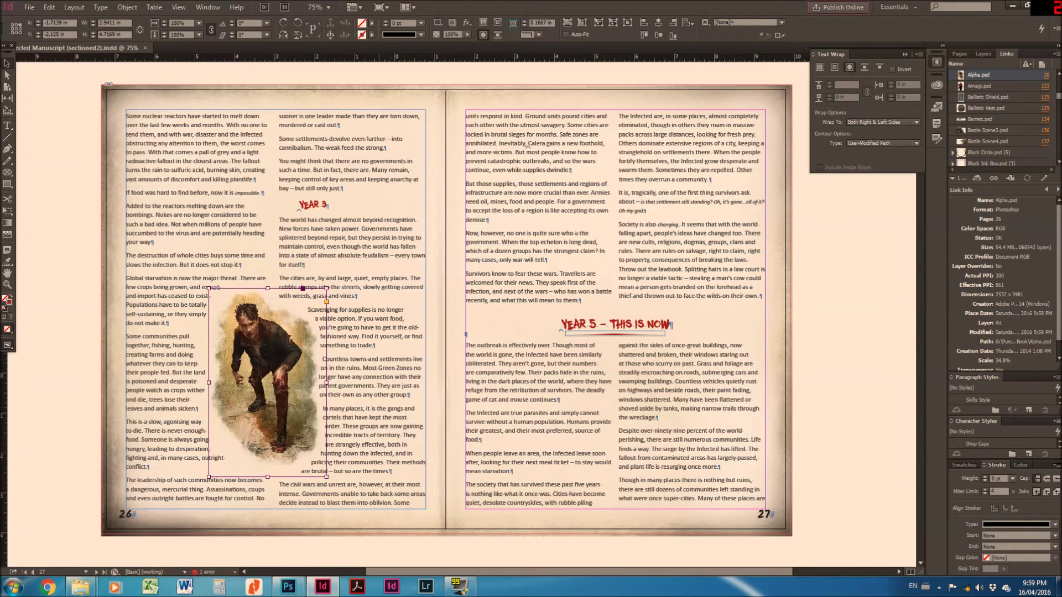
{"action": "left_click", "coordinate": [194, 310]}
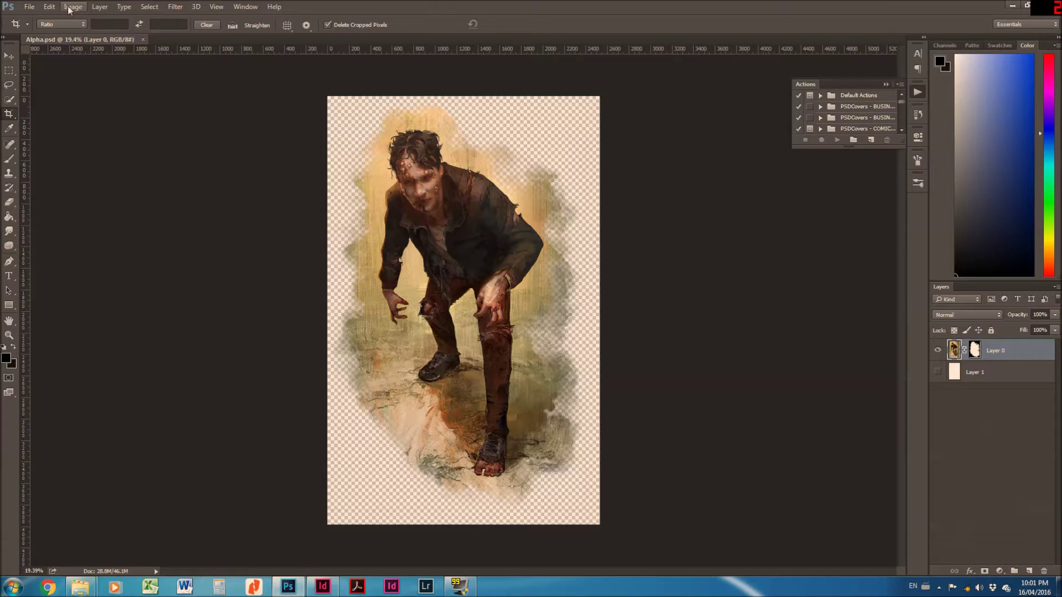
In Photoshop, inspect the dimensions and resolution of Alpha.psd in the Image Size settings, leaving without changes
{"action": "left_click", "coordinate": [885, 84]}
{"action": "left_click", "coordinate": [73, 7]}
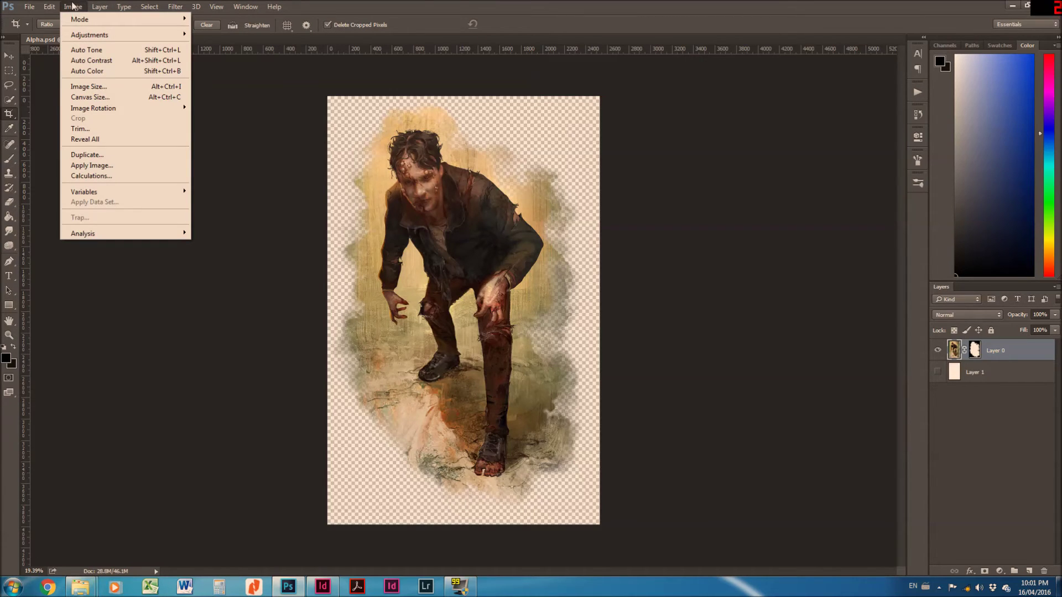
{"action": "left_click", "coordinate": [88, 86]}
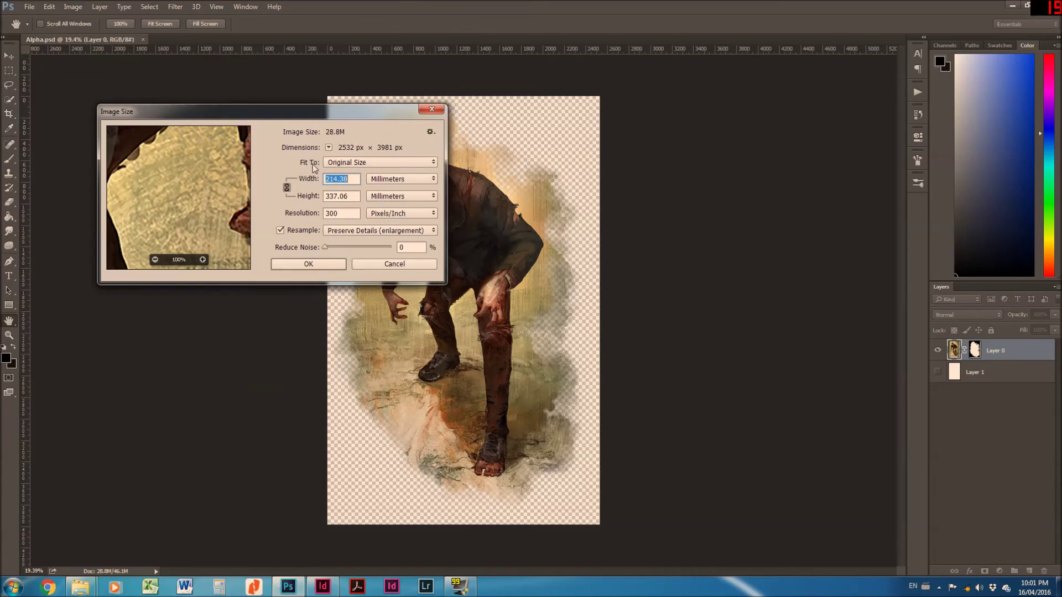
{"action": "double_click", "coordinate": [331, 213]}
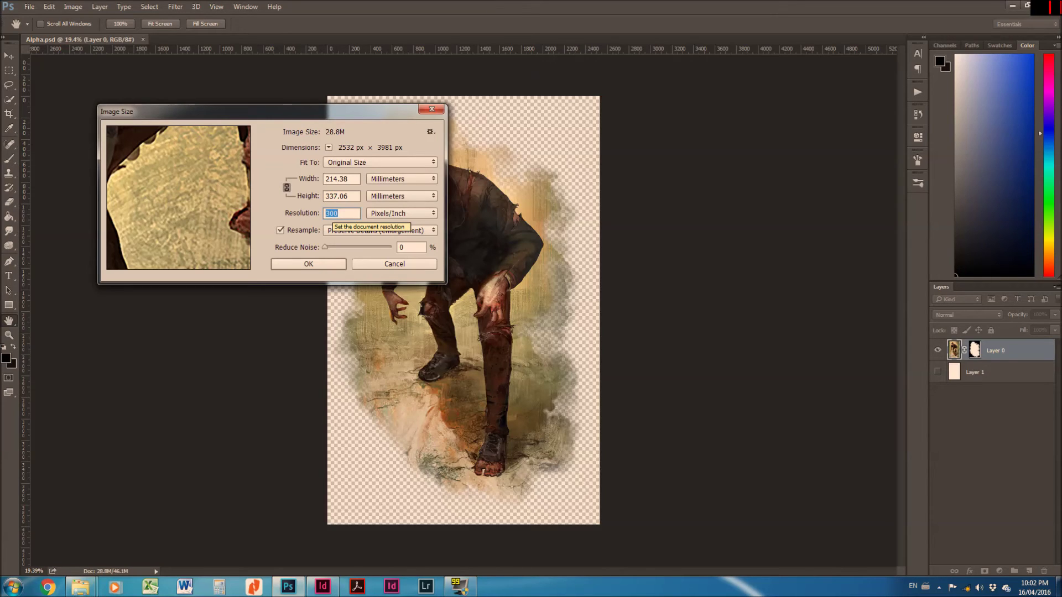
{"action": "left_click", "coordinate": [394, 264]}
{"action": "key", "text": "c"}
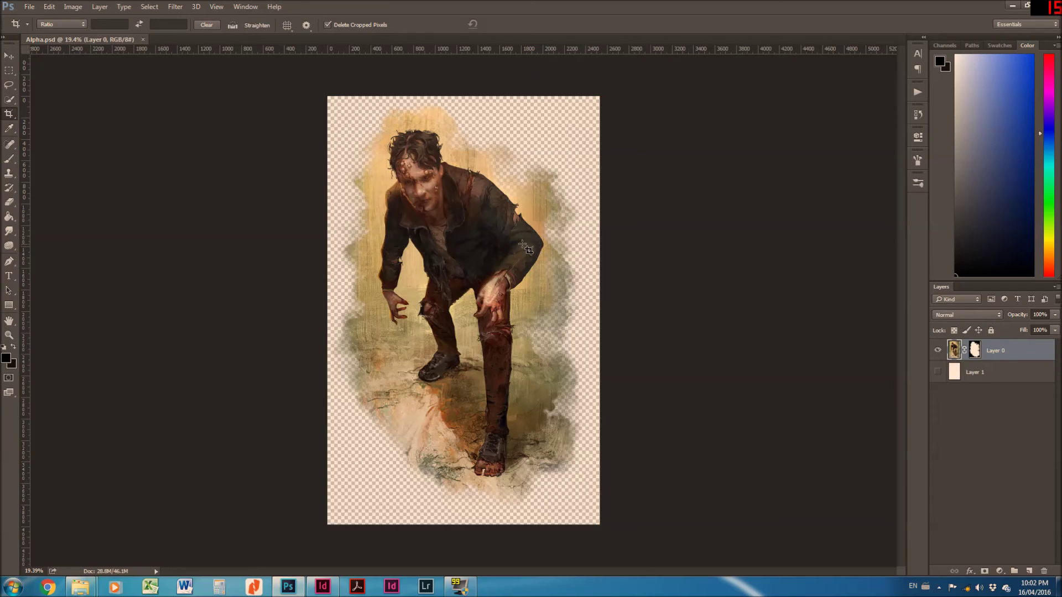